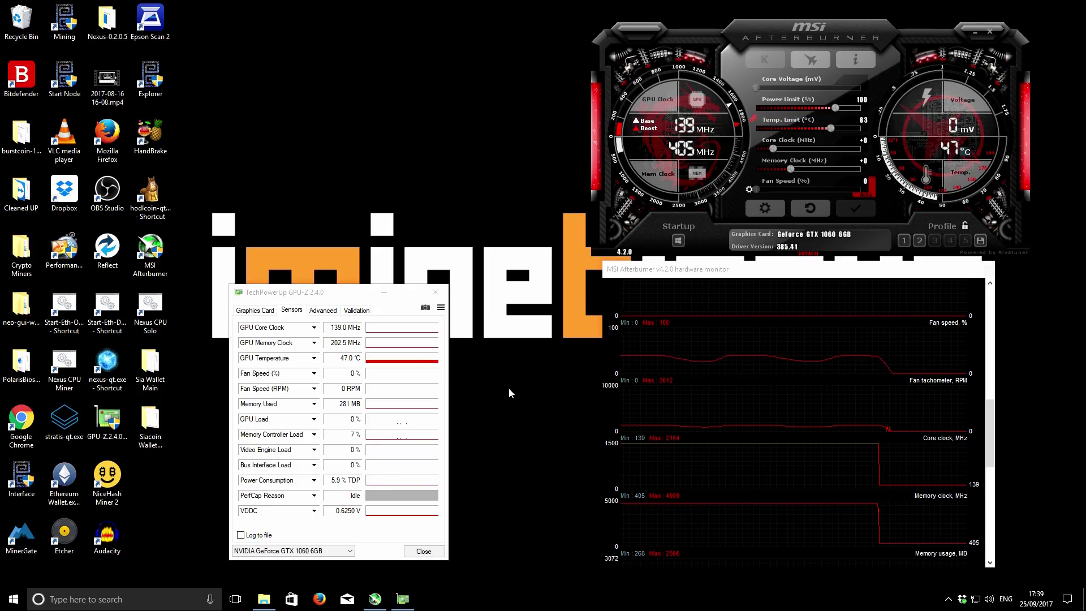
Step: Launch Start-Eth-Only.bat from the Claymore miner folder, then move its console clear of the desktop icons
{"action": "left_click", "coordinate": [264, 599]}
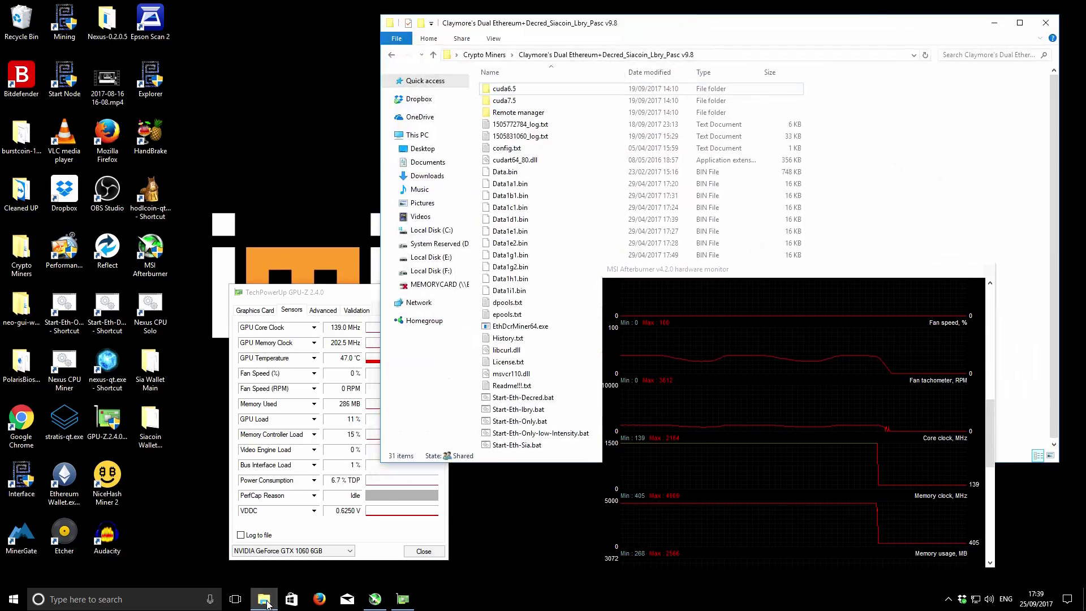
{"action": "double_click", "coordinate": [511, 422]}
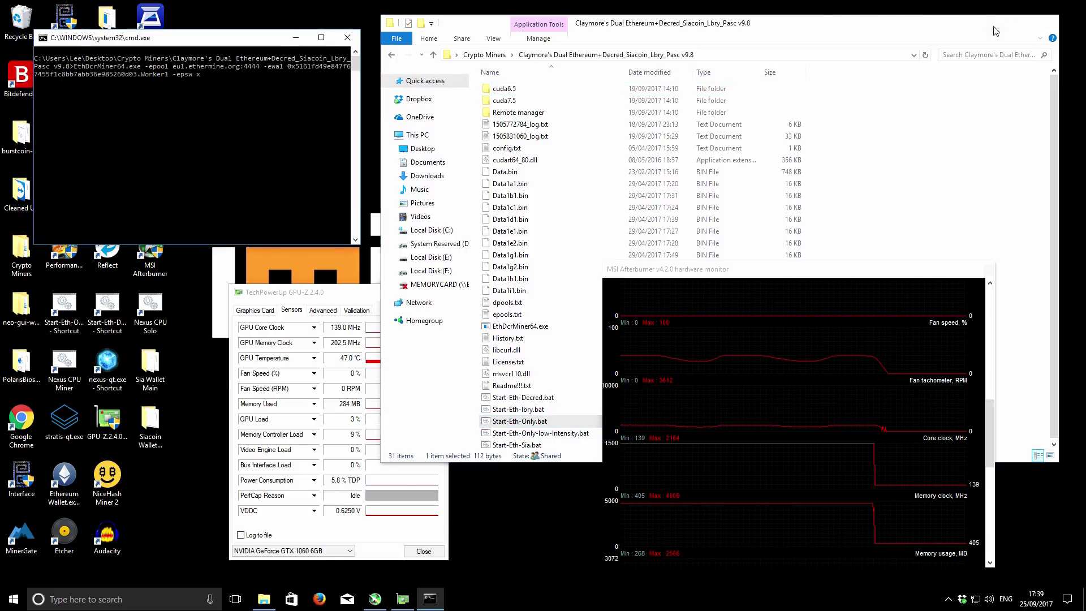
{"action": "left_click", "coordinate": [994, 28]}
{"action": "left_click_drag", "start_coordinate": [274, 41], "coordinate": [463, 37]}
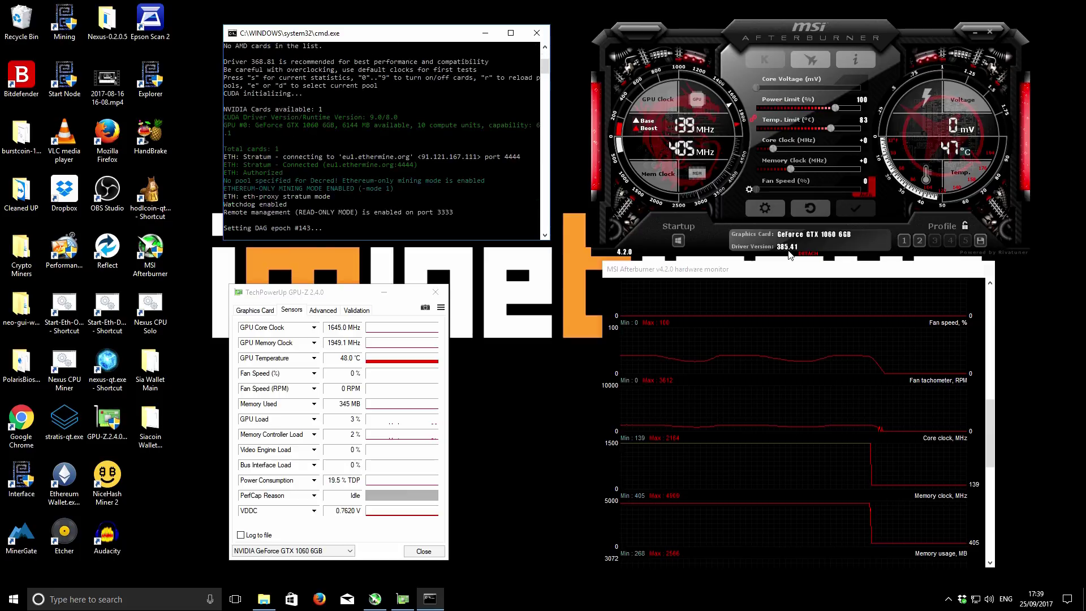
Step: Review the graphics card's memory type and specifications in GPU-Z, then return to its live sensor readings
{"action": "left_click", "coordinate": [268, 311]}
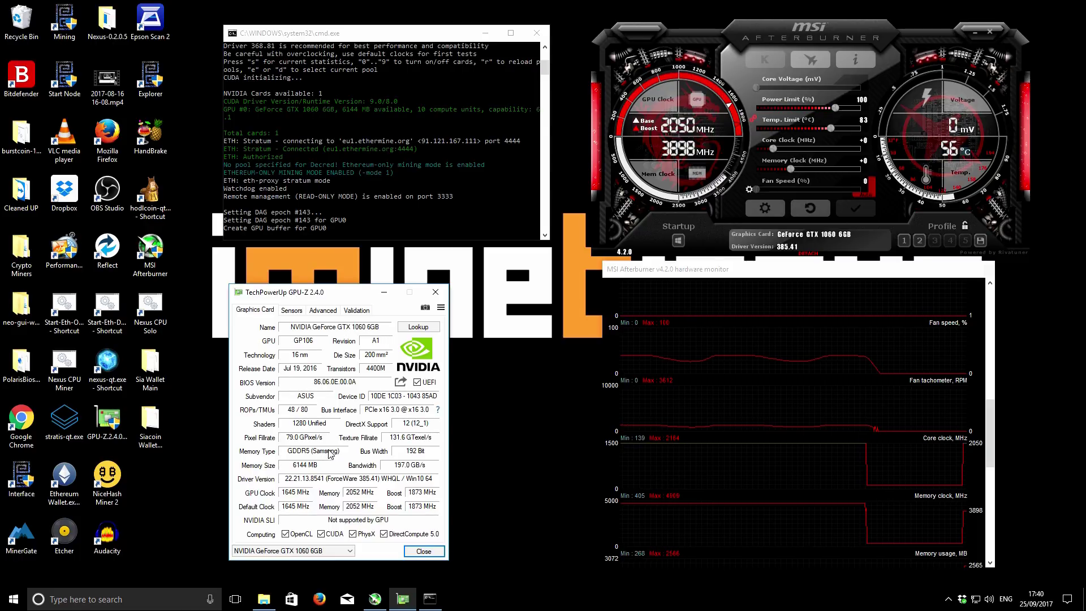
{"action": "left_click", "coordinate": [298, 313]}
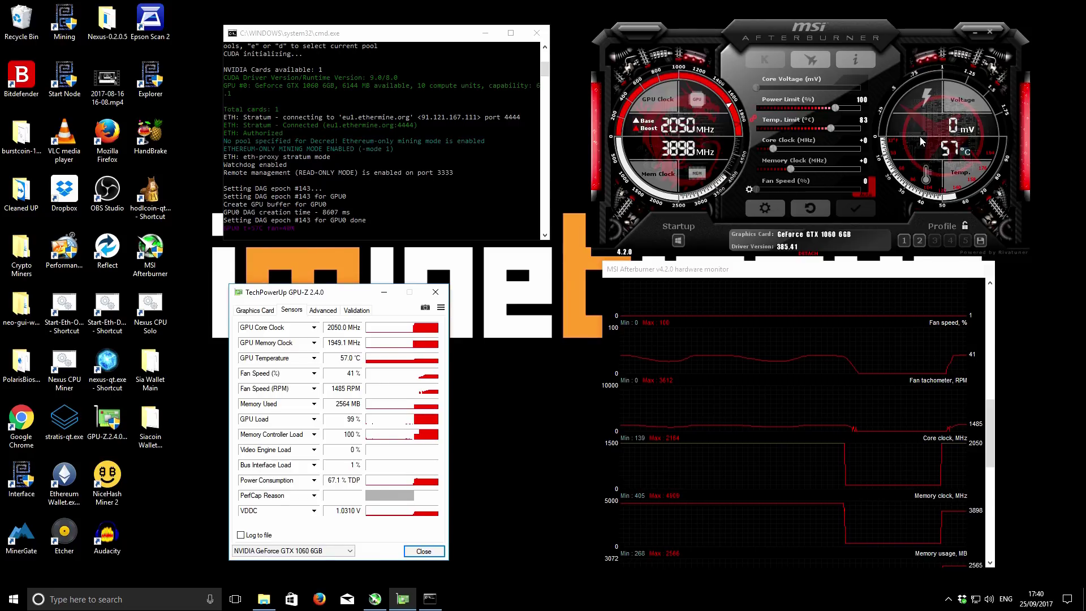
Step: Load and apply Afterburner profile 1 with a 50% power limit, -200 MHz core clock and +800 MHz memory clock
{"action": "left_click", "coordinate": [904, 241]}
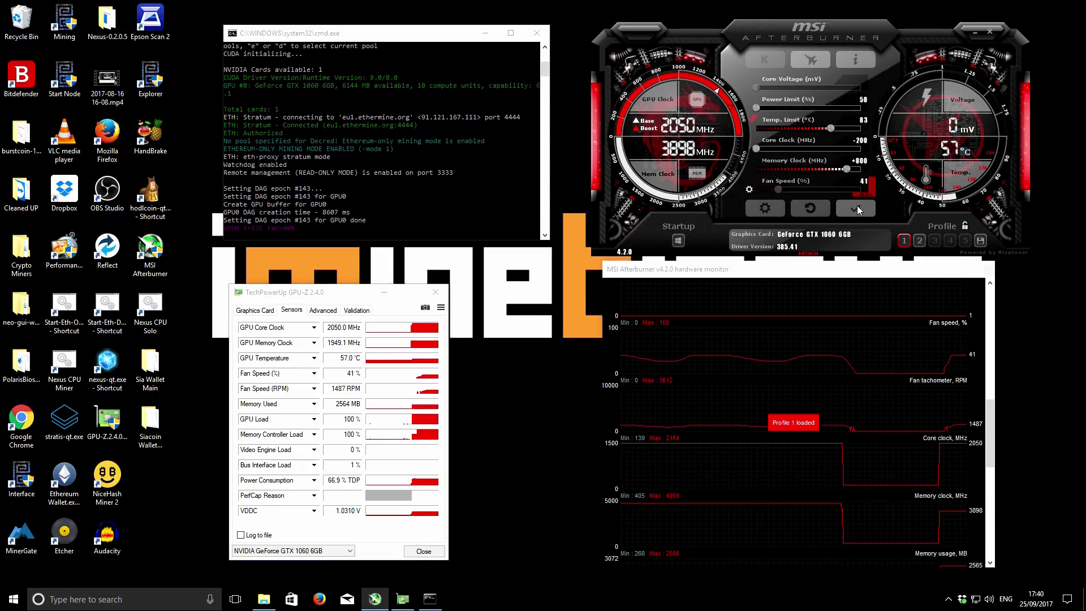
{"action": "left_click", "coordinate": [856, 208]}
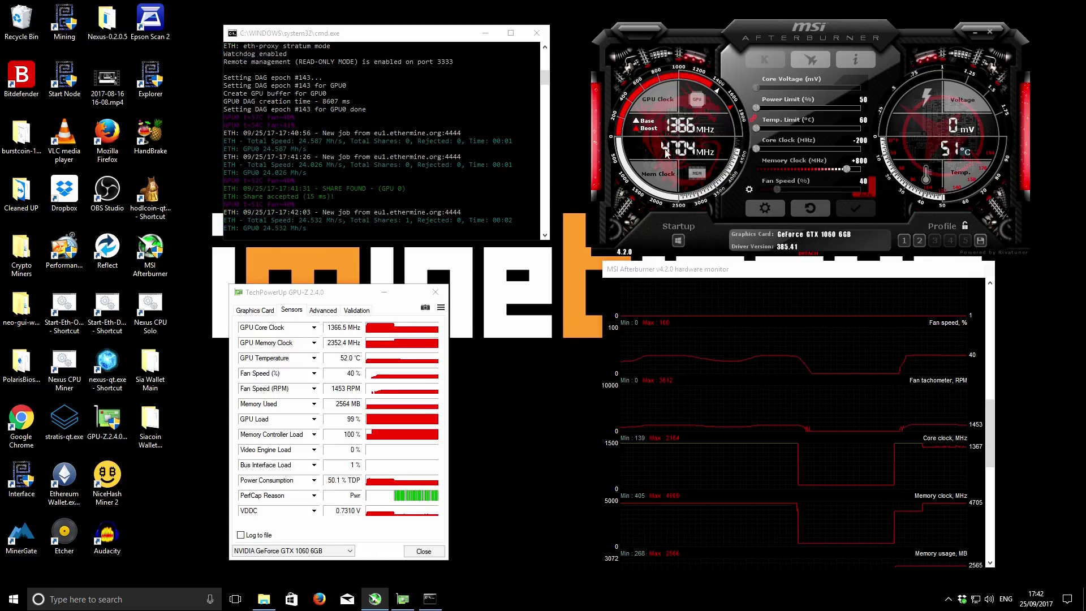
{"action": "mouse_move", "coordinate": [393, 327]}
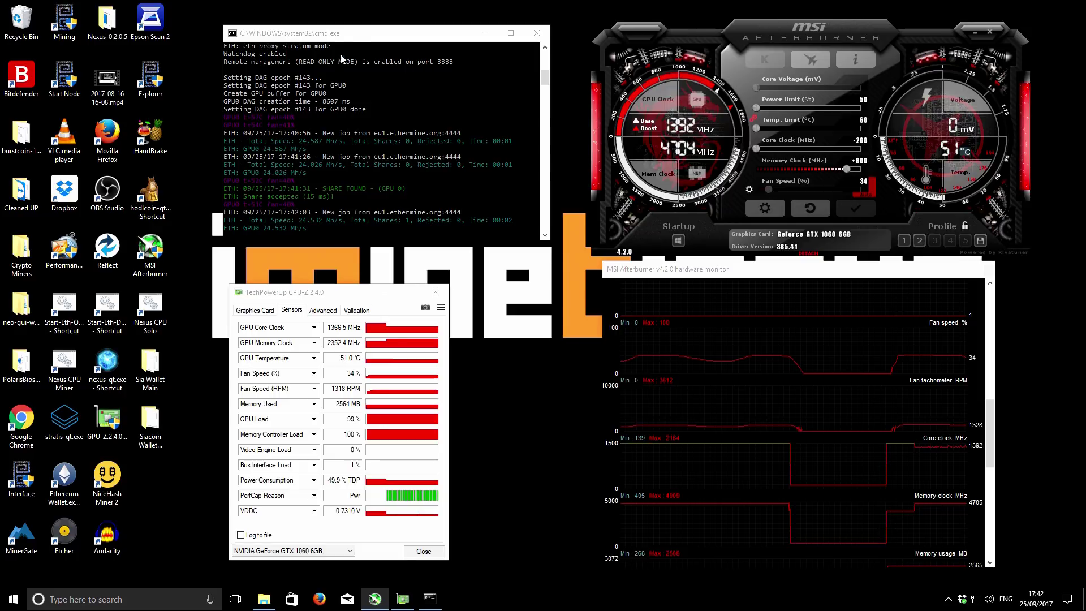
Step: Stop the Ethereum-only miner and launch Start-Eth-Decred.bat for dual mining, placing its console above GPU-Z
{"action": "left_click_drag", "start_coordinate": [353, 36], "coordinate": [353, 38]}
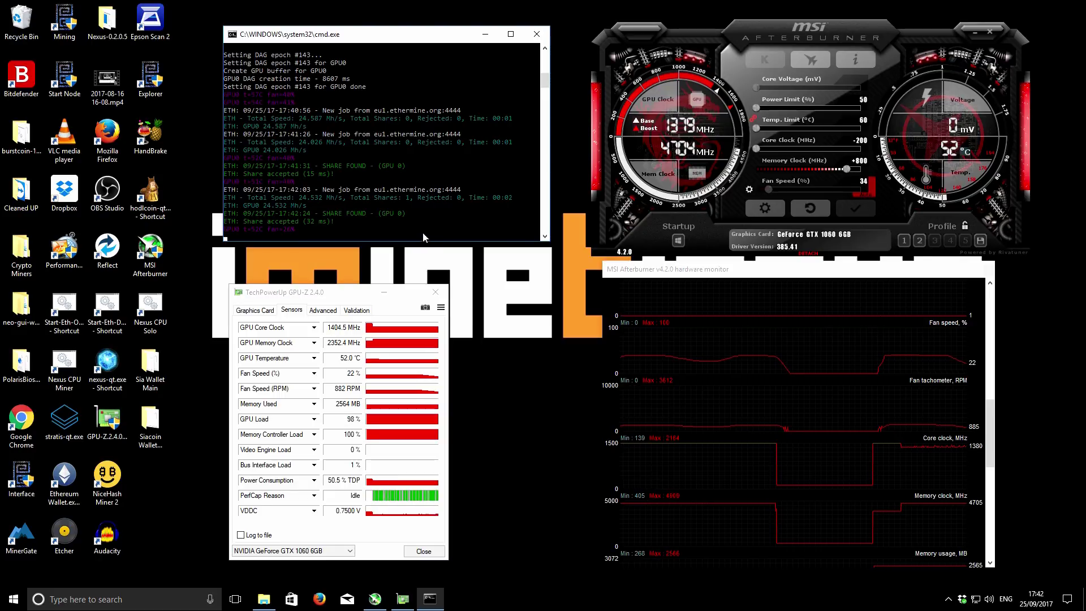
{"action": "left_click", "coordinate": [536, 34]}
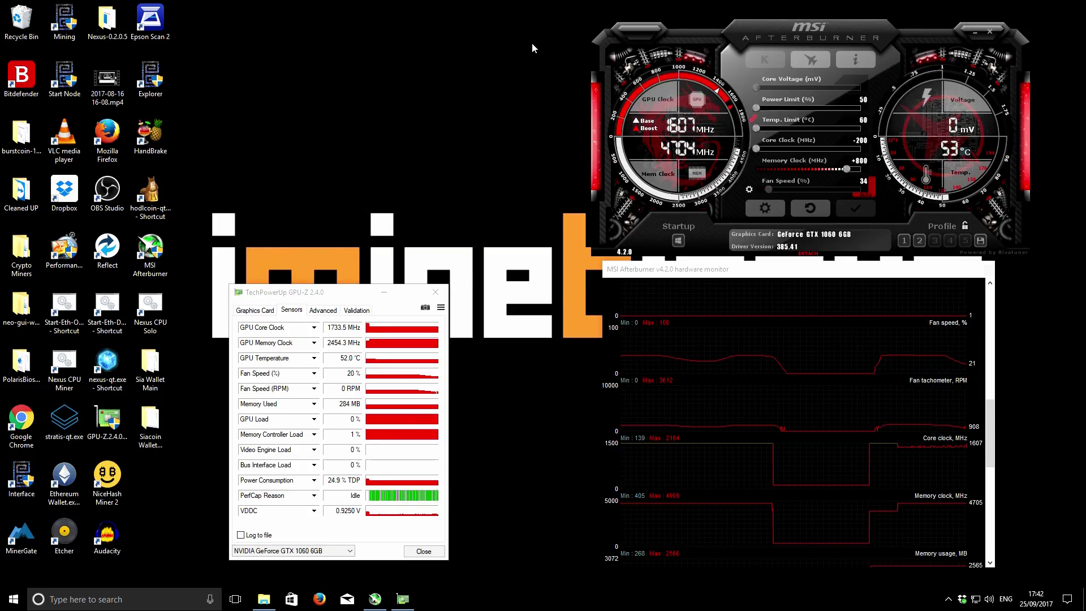
{"action": "left_click", "coordinate": [262, 601]}
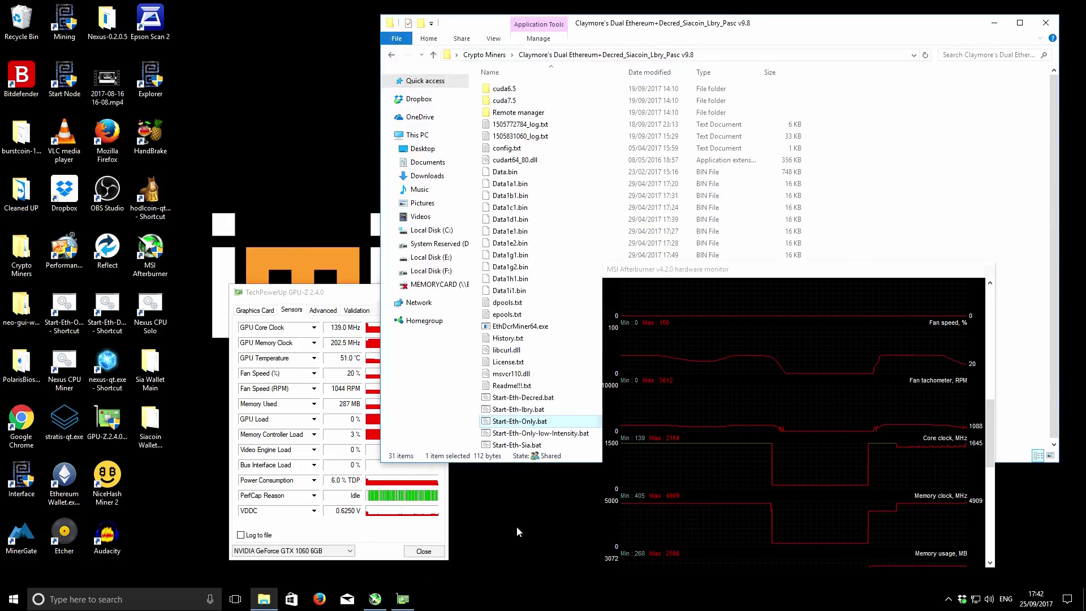
{"action": "double_click", "coordinate": [523, 397]}
{"action": "left_click", "coordinate": [1042, 29]}
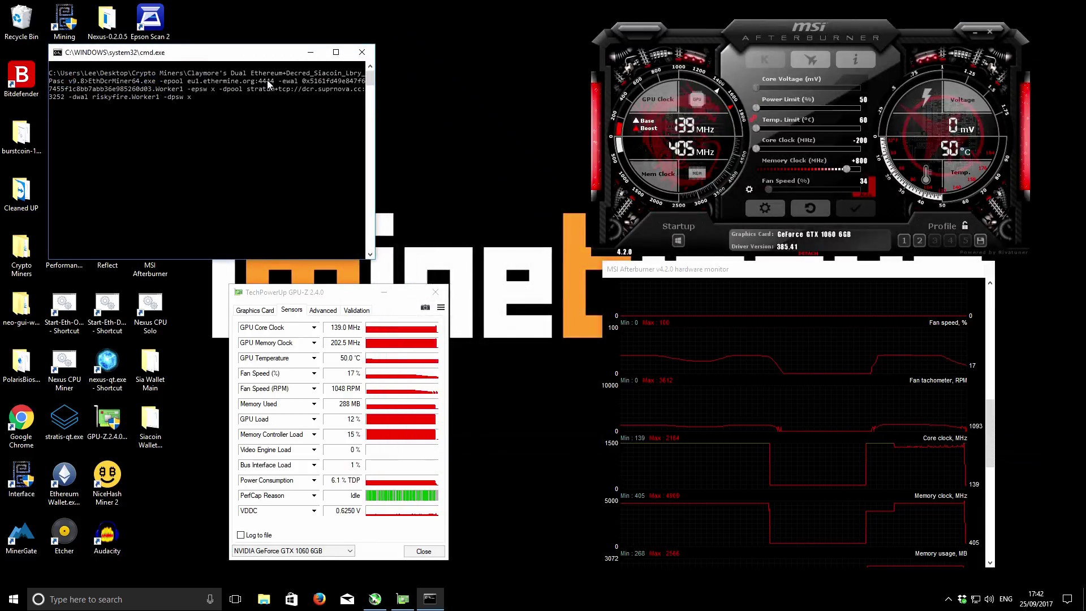
{"action": "left_click_drag", "start_coordinate": [189, 52], "coordinate": [377, 46]}
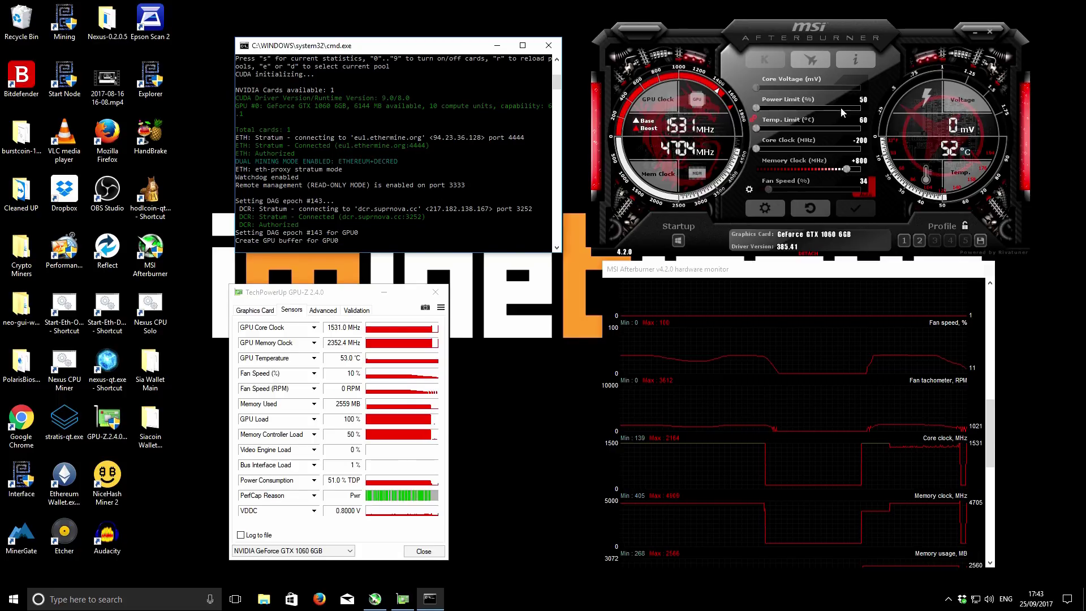
Step: Raise the GPU power limit to 60% for dual mining and apply it
{"action": "left_click", "coordinate": [860, 106]}
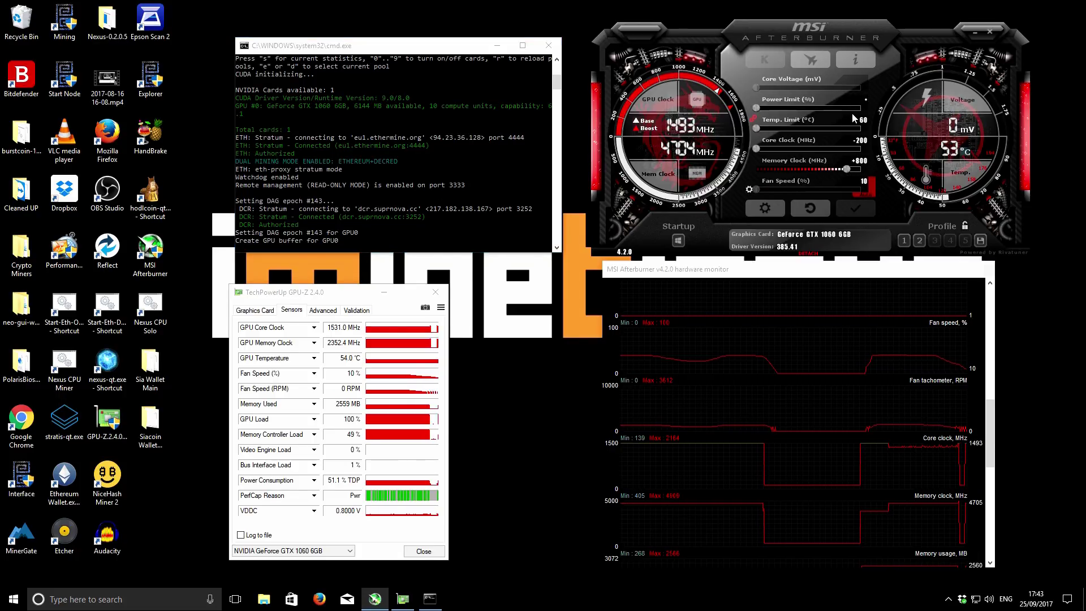
{"action": "scroll", "coordinate": [854, 118], "scroll_direction": "up", "scroll_amount": 5}
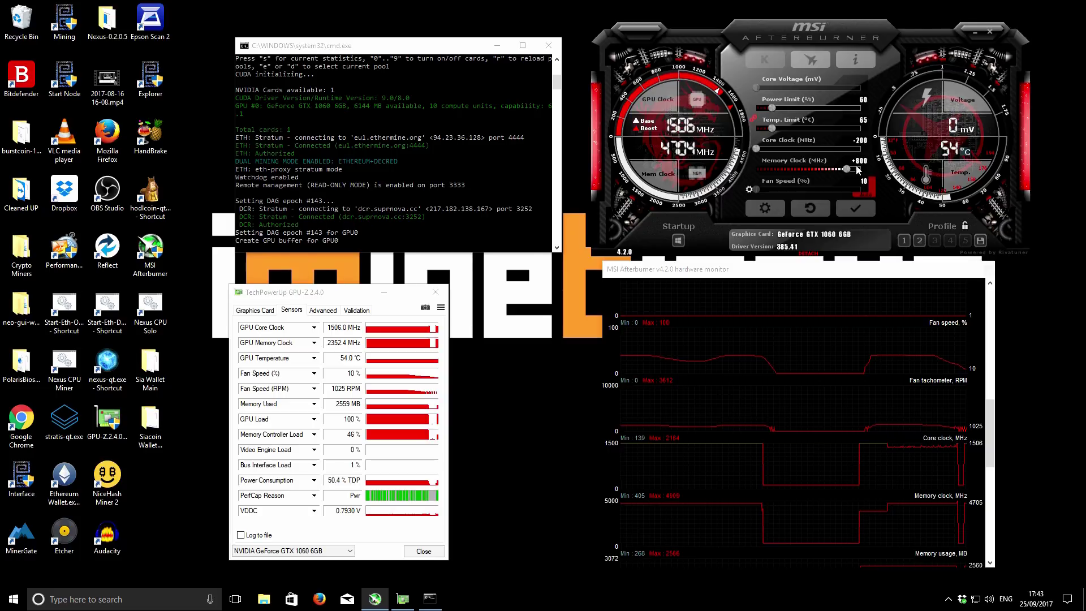
{"action": "left_click", "coordinate": [867, 211]}
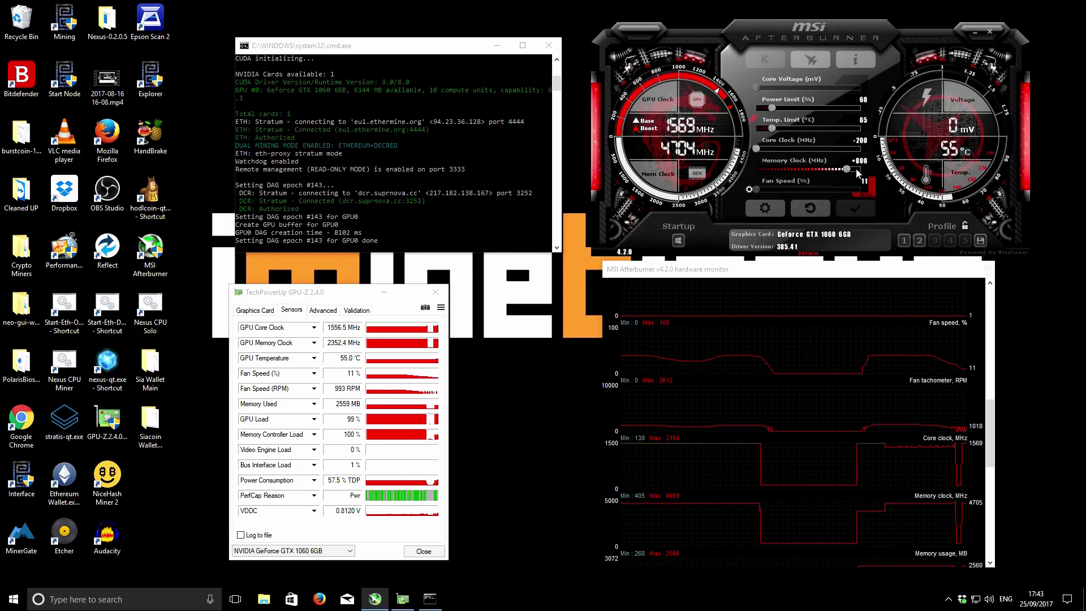
Step: Set the core clock offset to +100 MHz and apply it to the running dual miner
{"action": "left_click", "coordinate": [859, 143]}
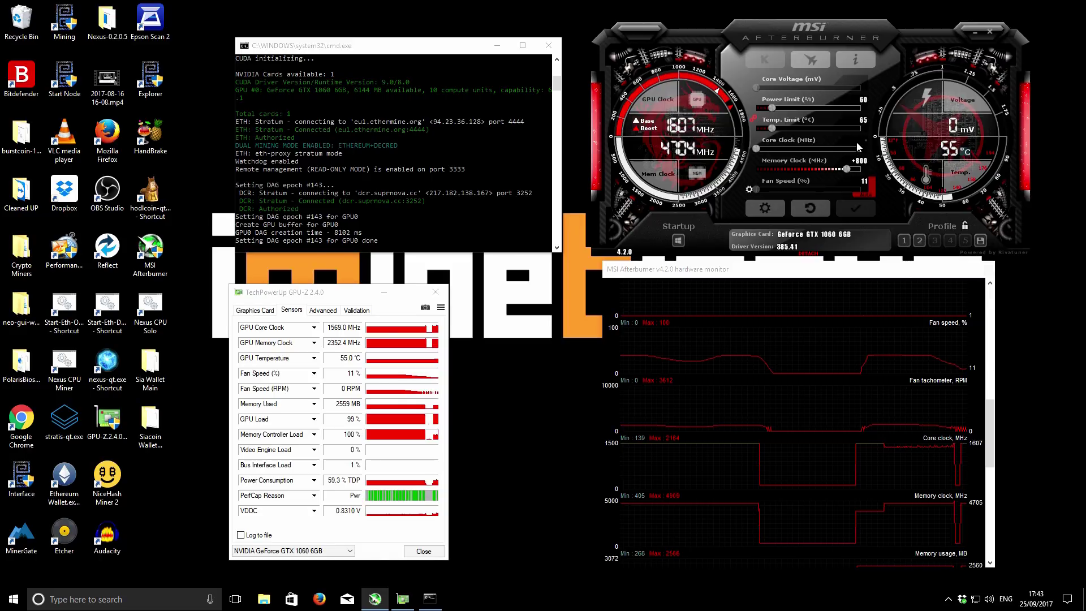
{"action": "type", "text": "+100"}
{"action": "key", "text": "Return"}
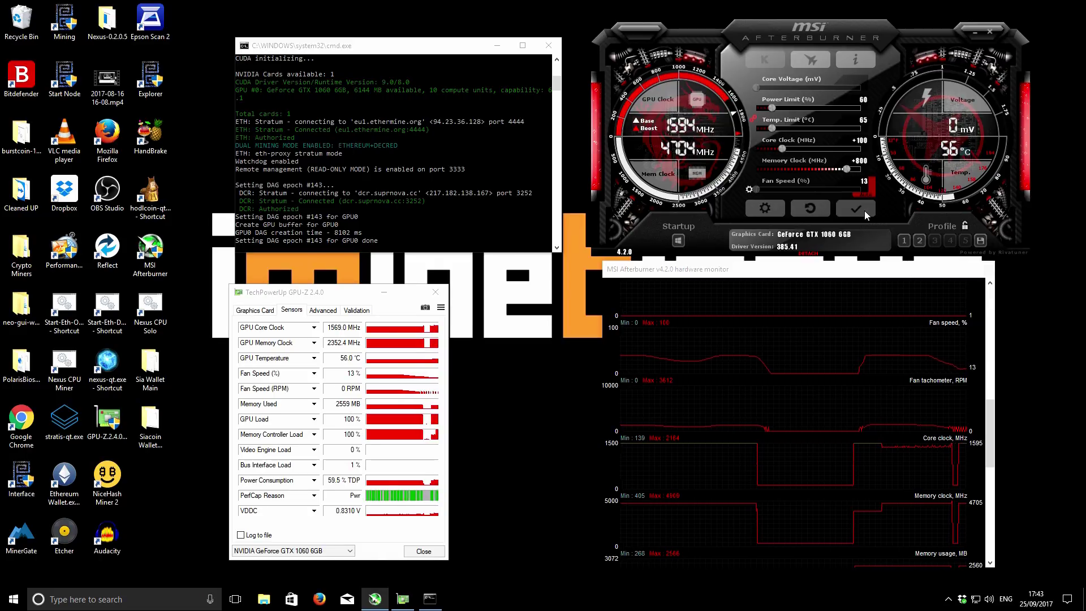
{"action": "left_click", "coordinate": [863, 209]}
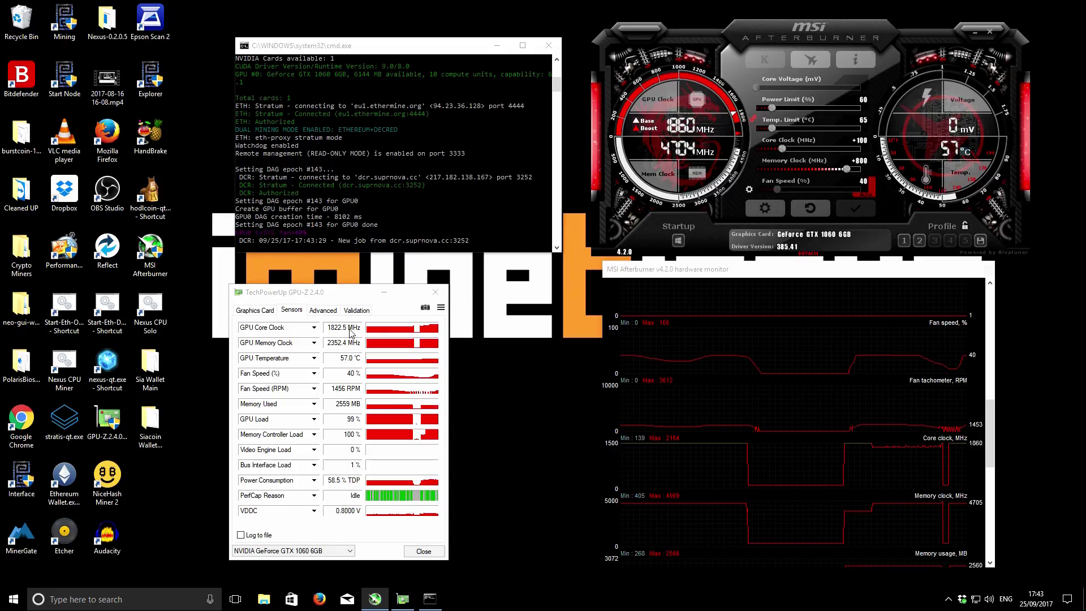
{"action": "mouse_move", "coordinate": [436, 332]}
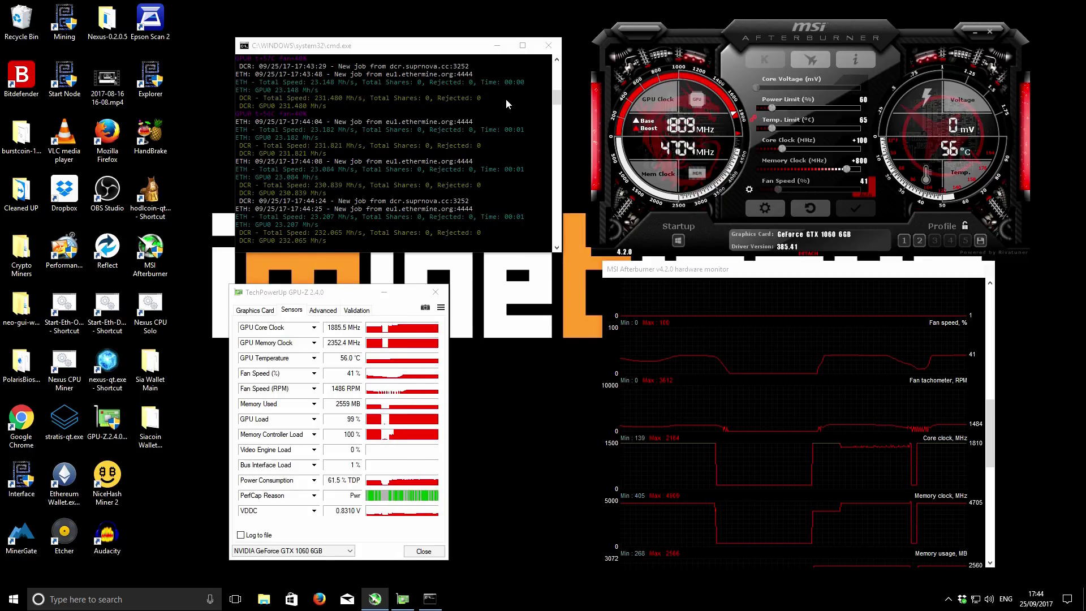
Step: Stop the dual miner and launch suprnova.bat from the Zcash Miner EBWF's 0.3.4b folder inside Crypto Miners
{"action": "left_click", "coordinate": [544, 46]}
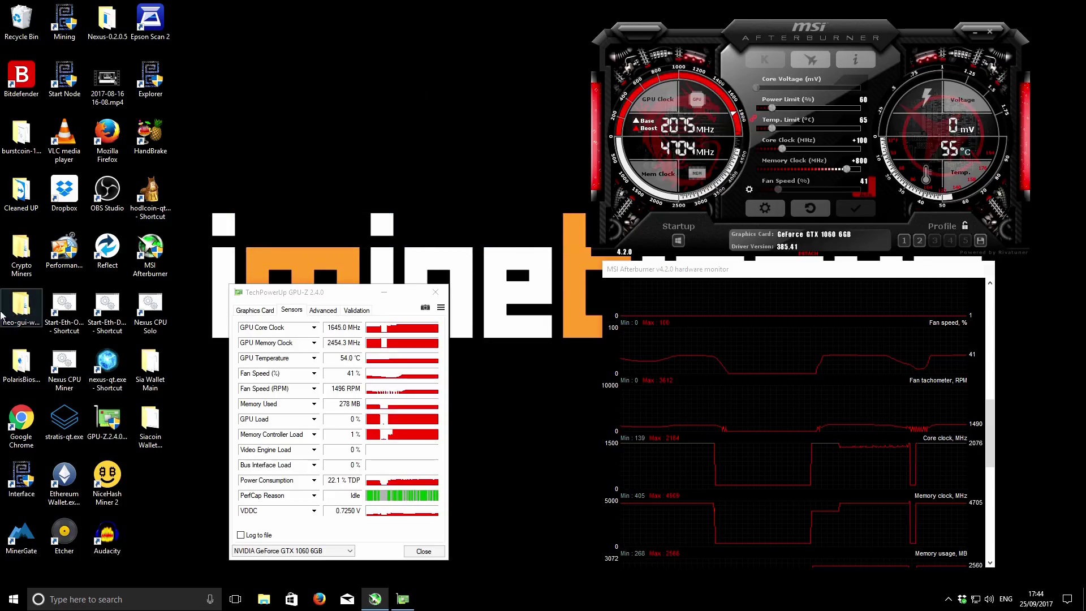
{"action": "double_click", "coordinate": [26, 248]}
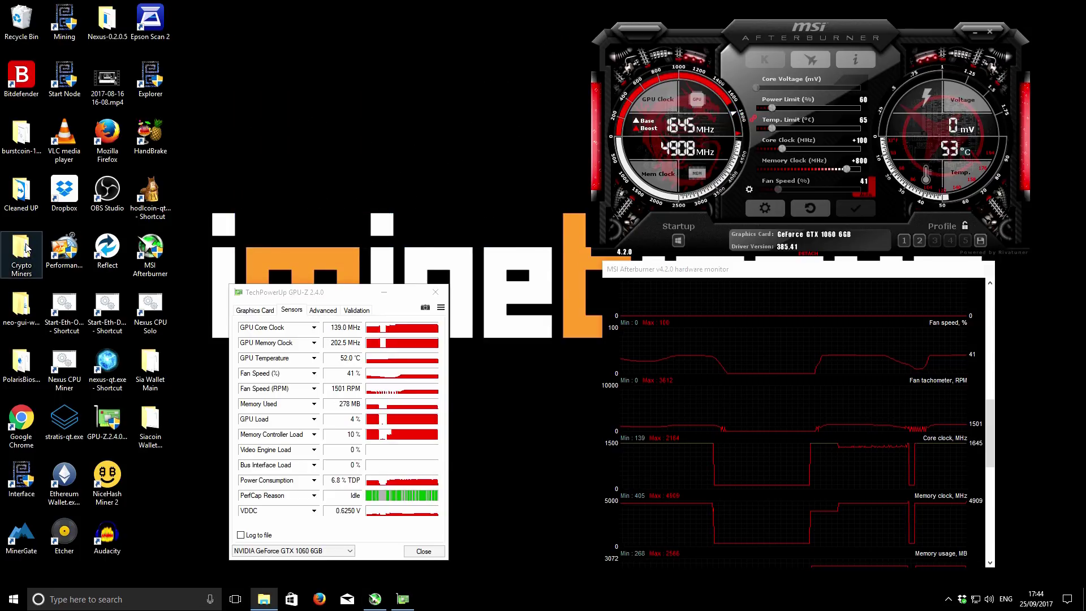
{"action": "scroll", "coordinate": [500, 334], "scroll_direction": "down", "scroll_amount": 4}
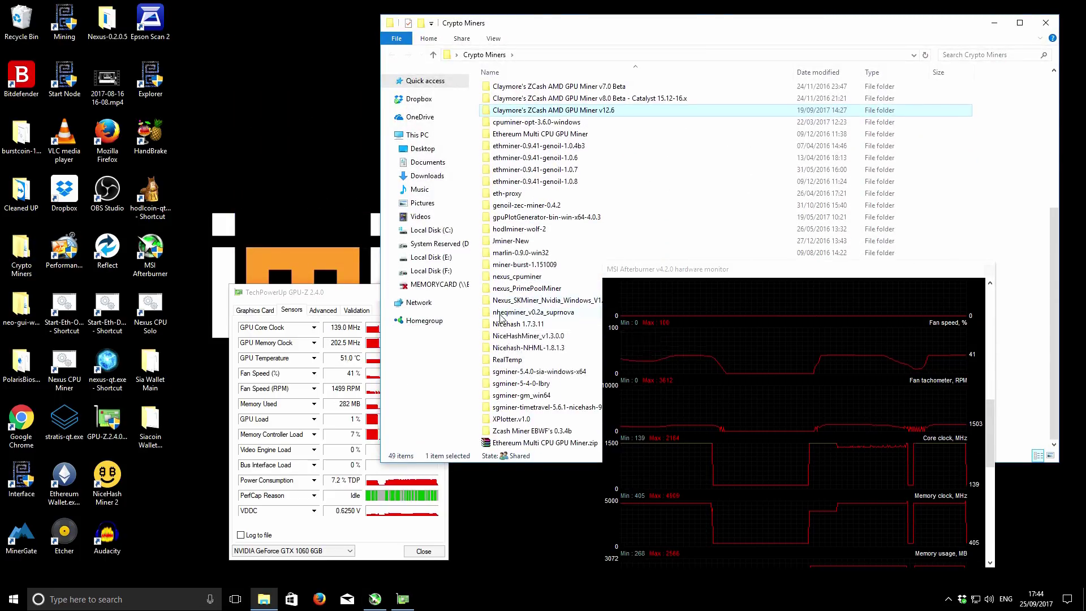
{"action": "double_click", "coordinate": [525, 433]}
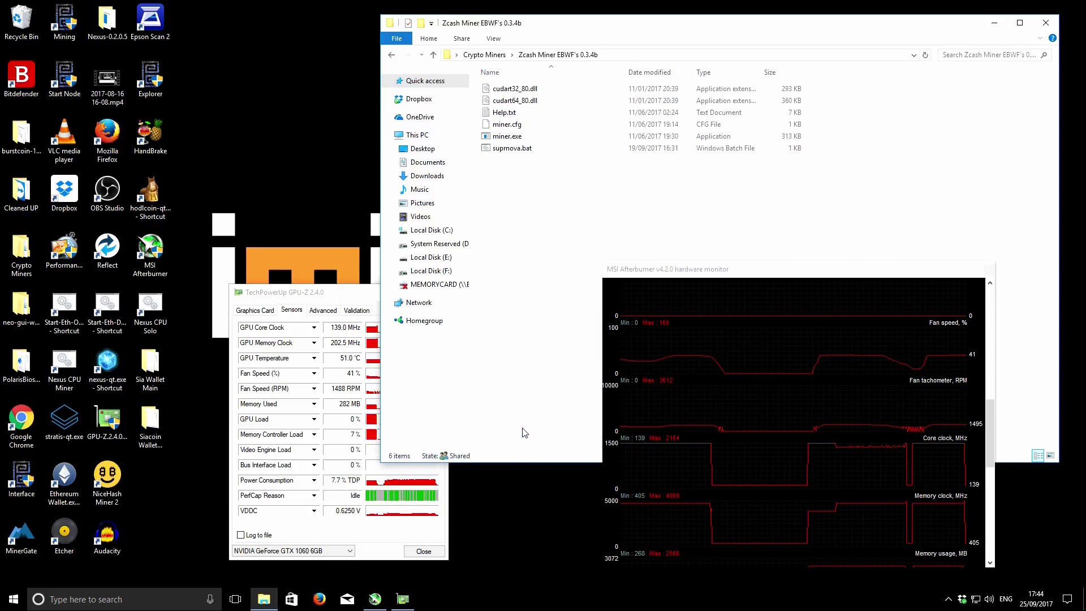
{"action": "double_click", "coordinate": [512, 149]}
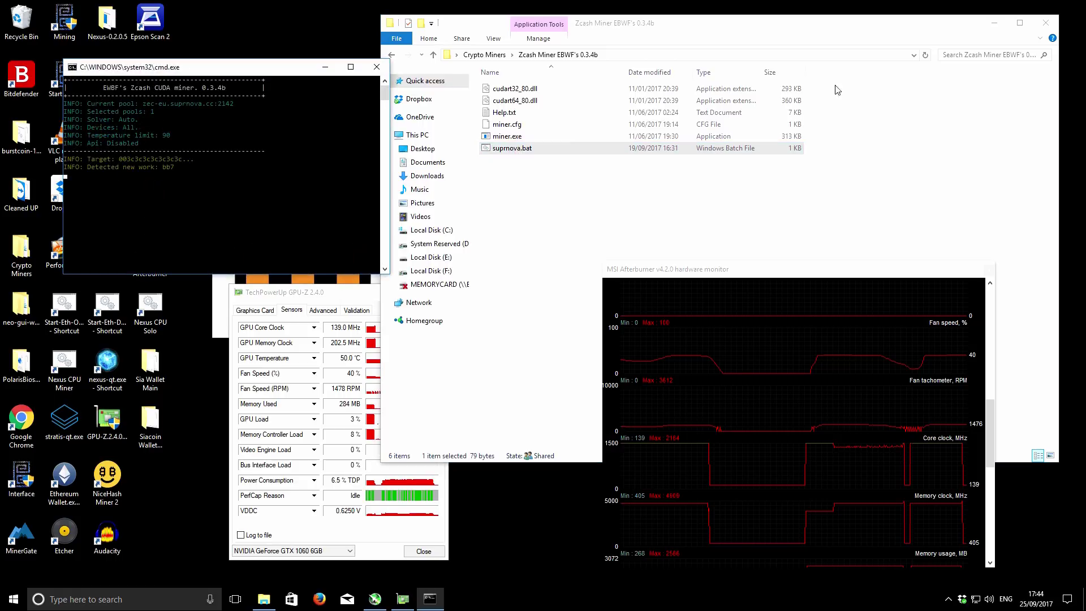
{"action": "left_click", "coordinate": [1045, 23]}
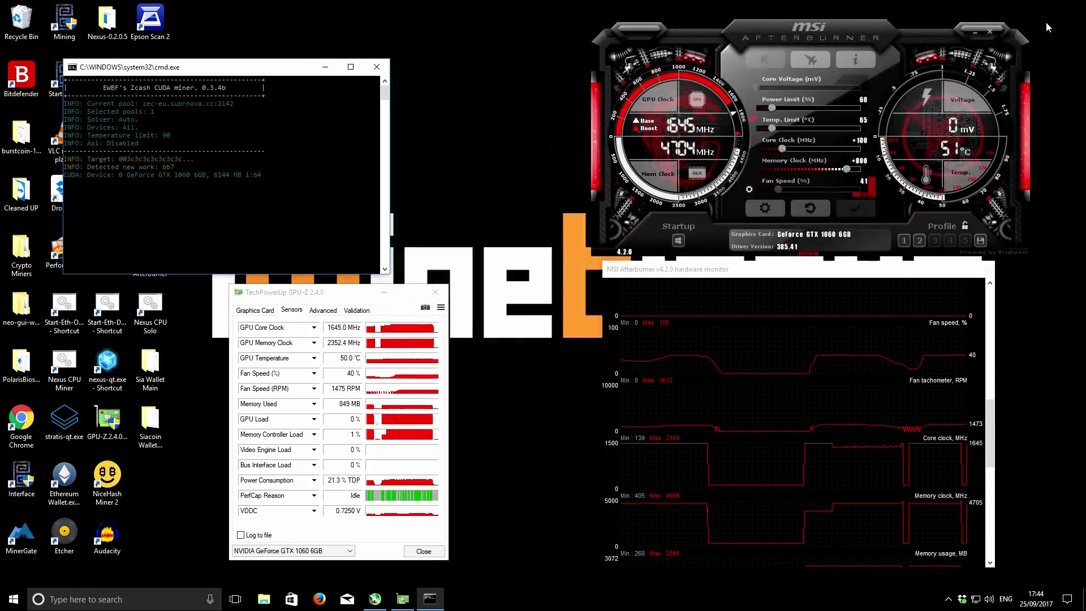
Step: Reset the Afterburner settings to their defaults and move the Zcash miner console above GPU-Z
{"action": "left_click", "coordinate": [812, 207]}
{"action": "left_click_drag", "start_coordinate": [293, 72], "coordinate": [456, 52]}
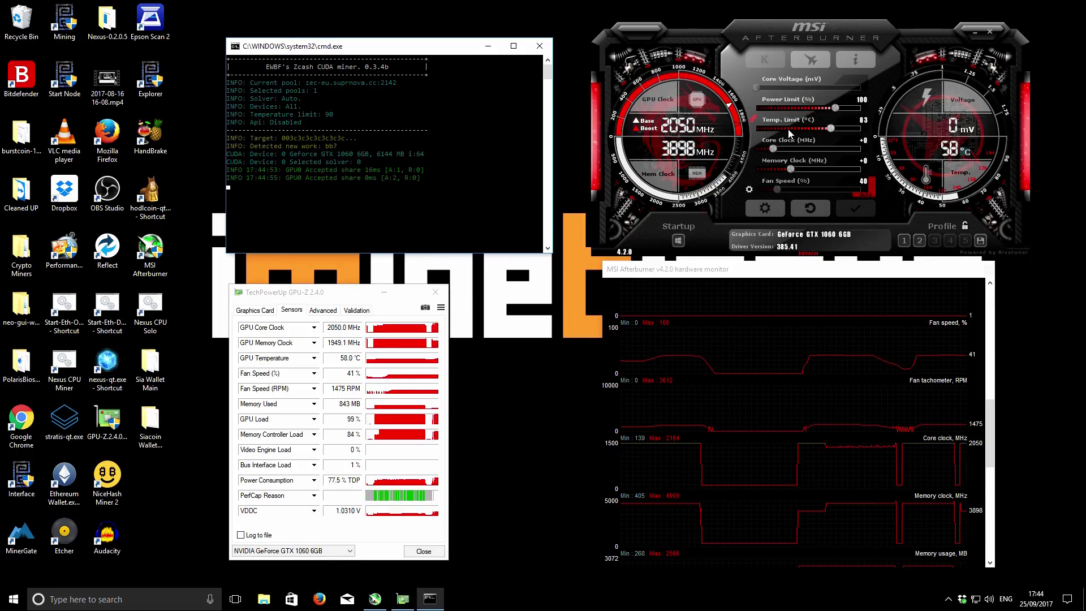
Step: Set the core clock offset to +125 MHz and the memory clock offset to +800 MHz, then apply both
{"action": "left_click", "coordinate": [821, 320]}
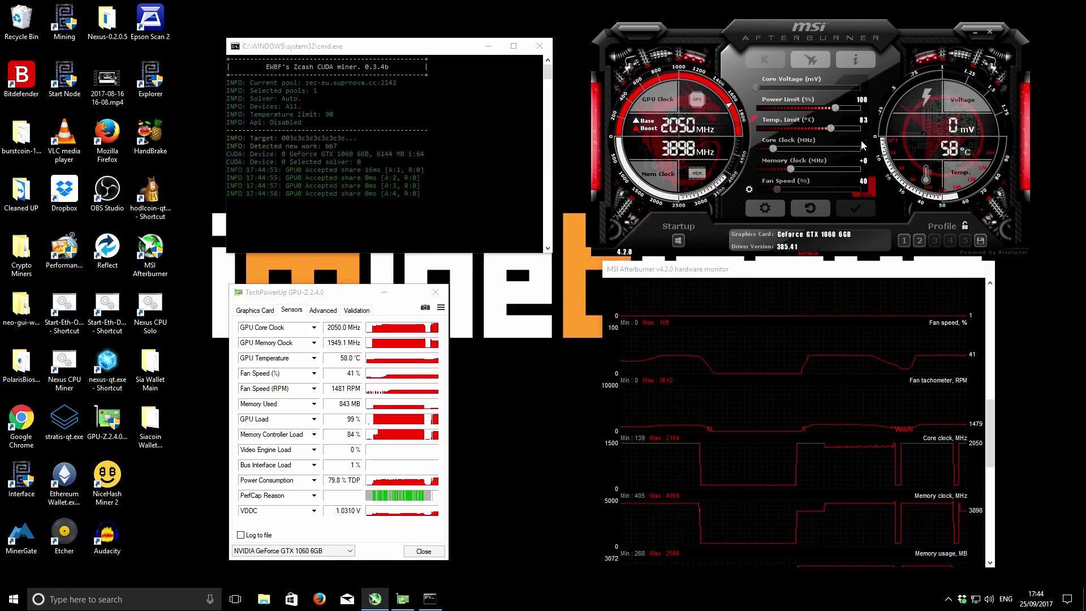
{"action": "type", "text": "125"}
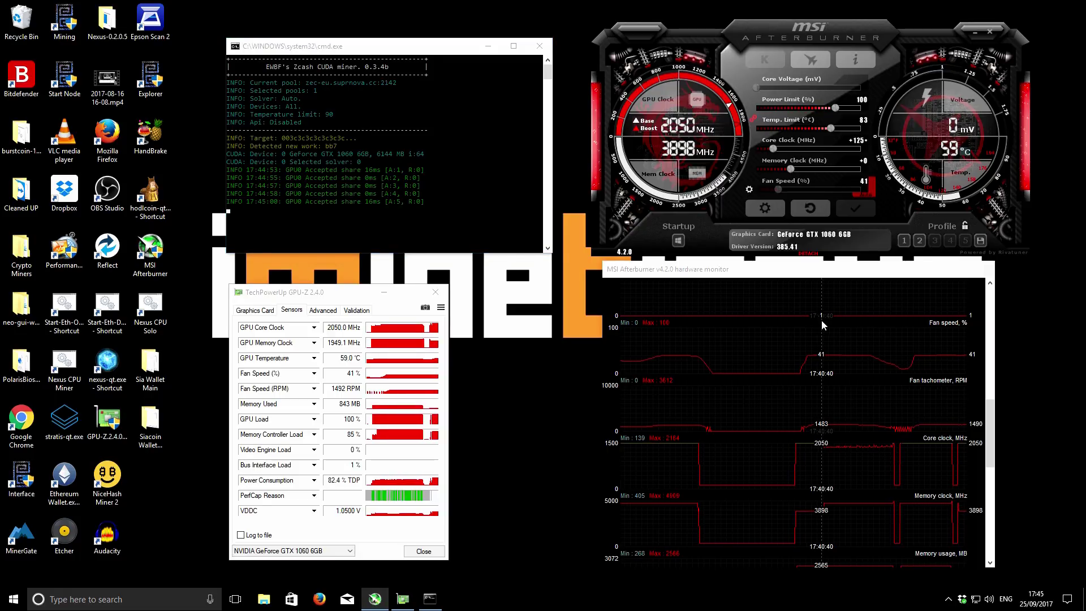
{"action": "key", "text": "Return"}
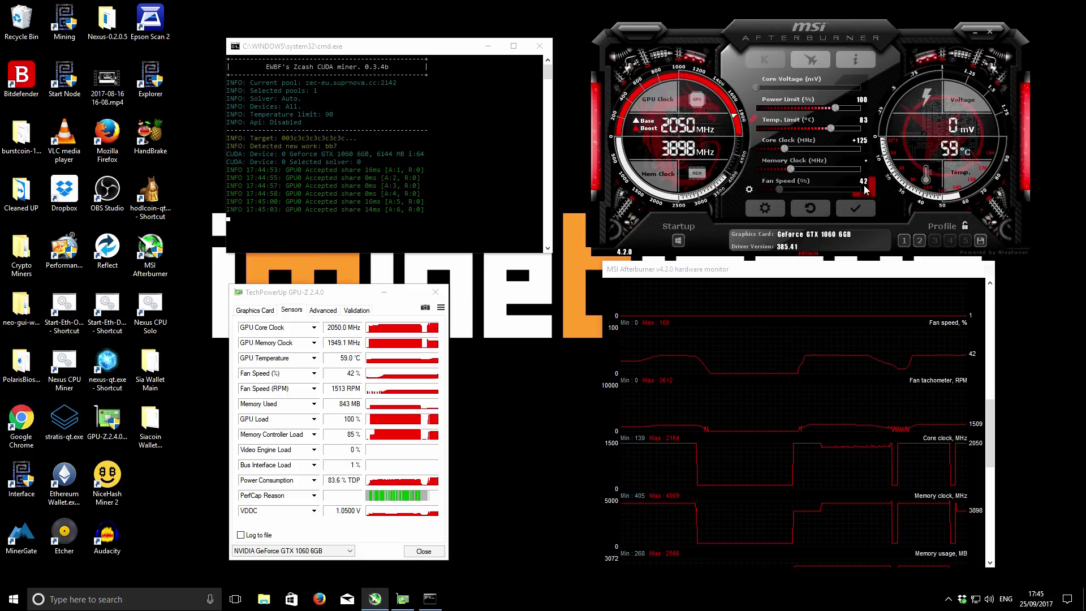
{"action": "type", "text": "800"}
{"action": "key", "text": "Return"}
{"action": "left_click", "coordinate": [857, 210]}
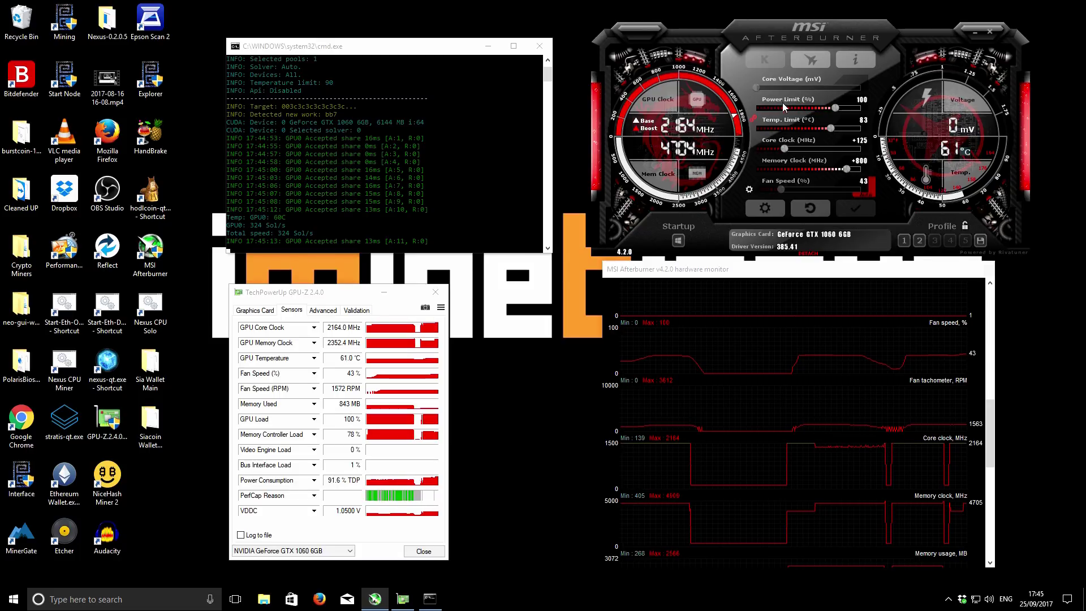
Step: Reduce the power limit to 60% for Zcash mining and apply the change
{"action": "left_click", "coordinate": [316, 295]}
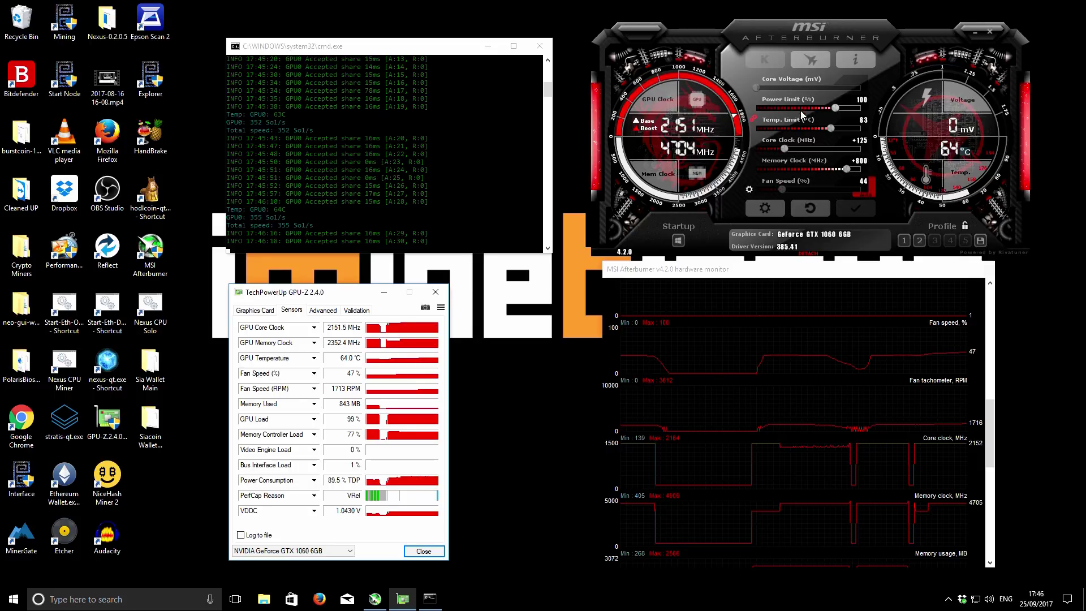
{"action": "left_click", "coordinate": [859, 103]}
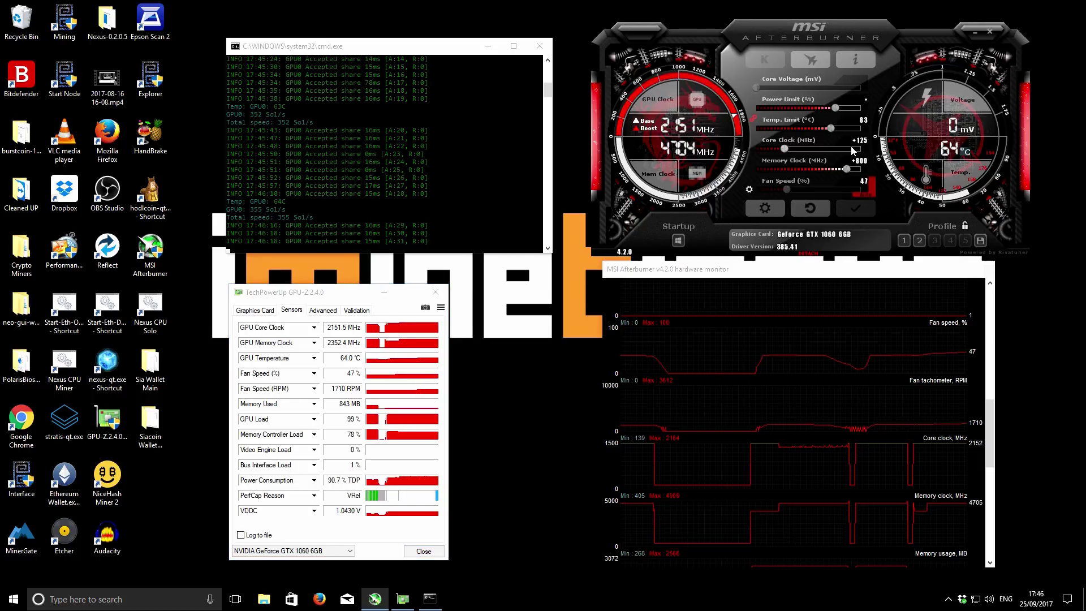
{"action": "type", "text": "60"}
{"action": "key", "text": "Return"}
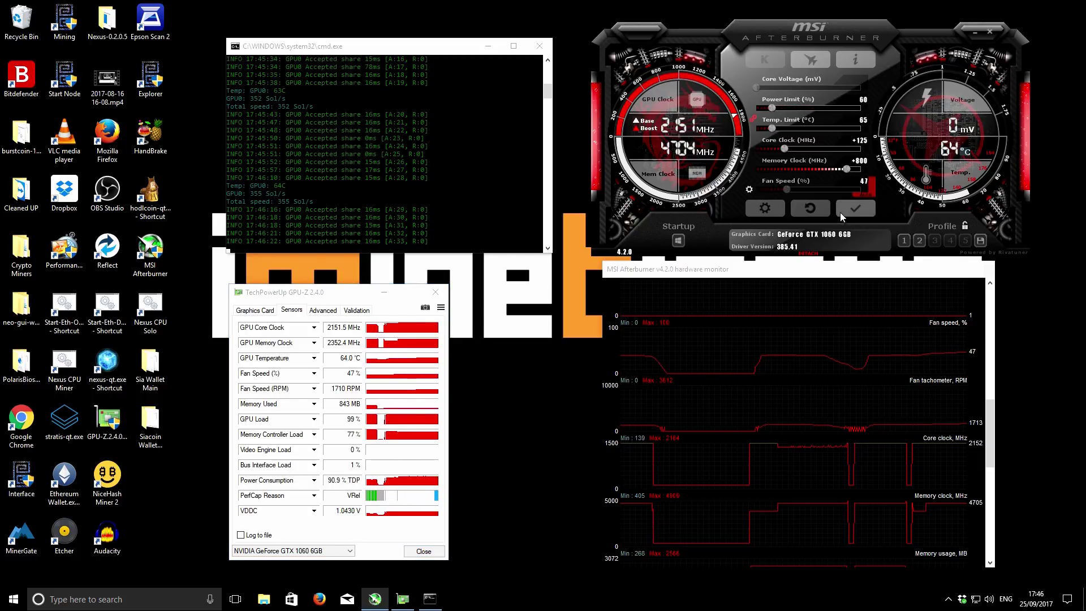
{"action": "left_click", "coordinate": [840, 209]}
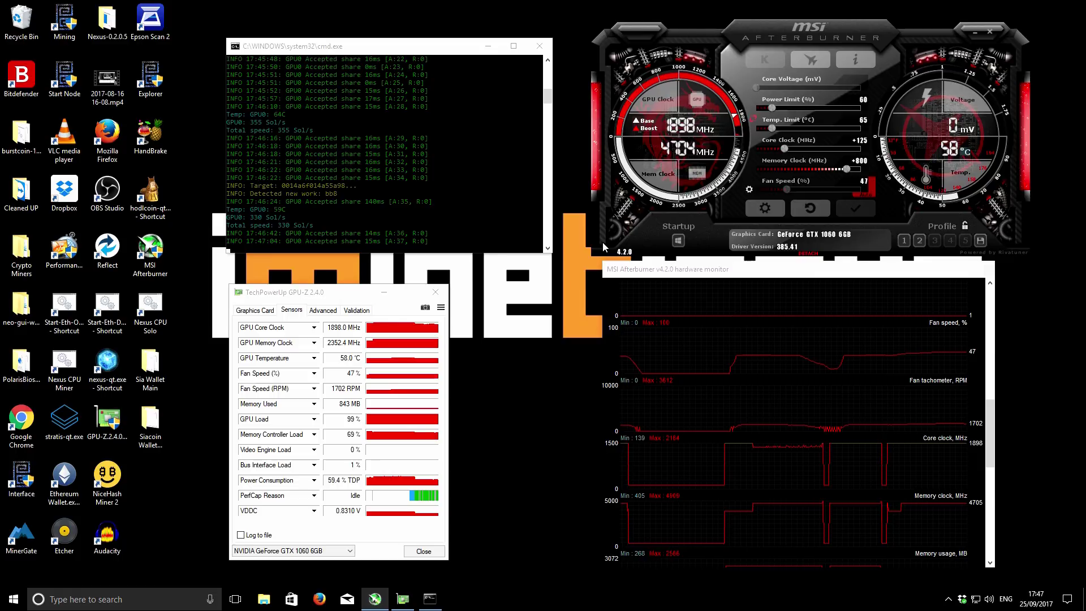
Step: Stop the Zcash miner and open the inner xmrMiner-Win64-0.2.1 folder in Downloads
{"action": "left_click", "coordinate": [539, 46]}
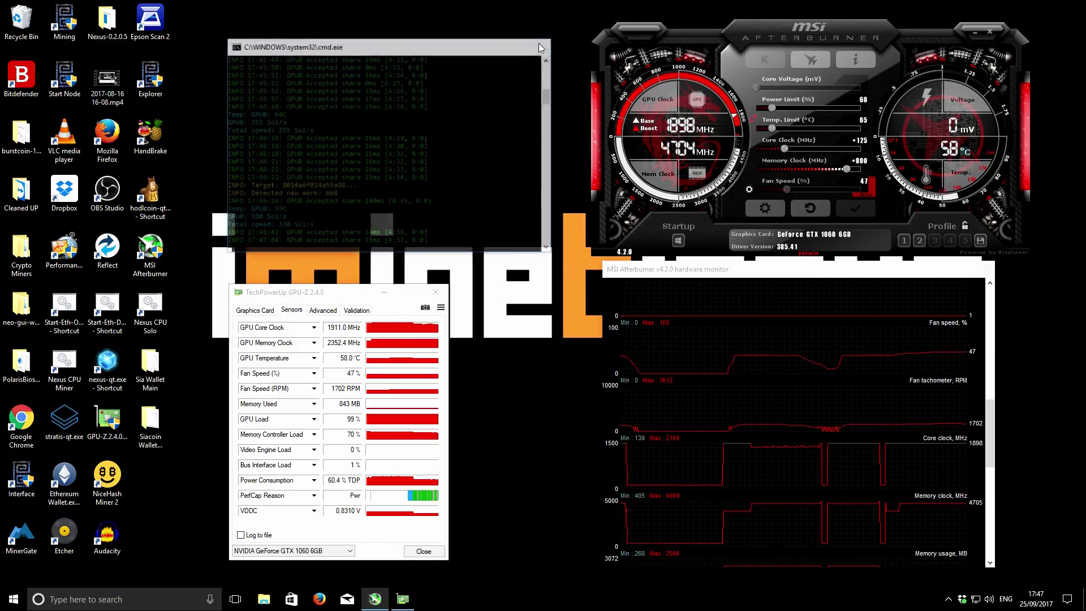
{"action": "left_click", "coordinate": [264, 598]}
{"action": "double_click", "coordinate": [523, 88]}
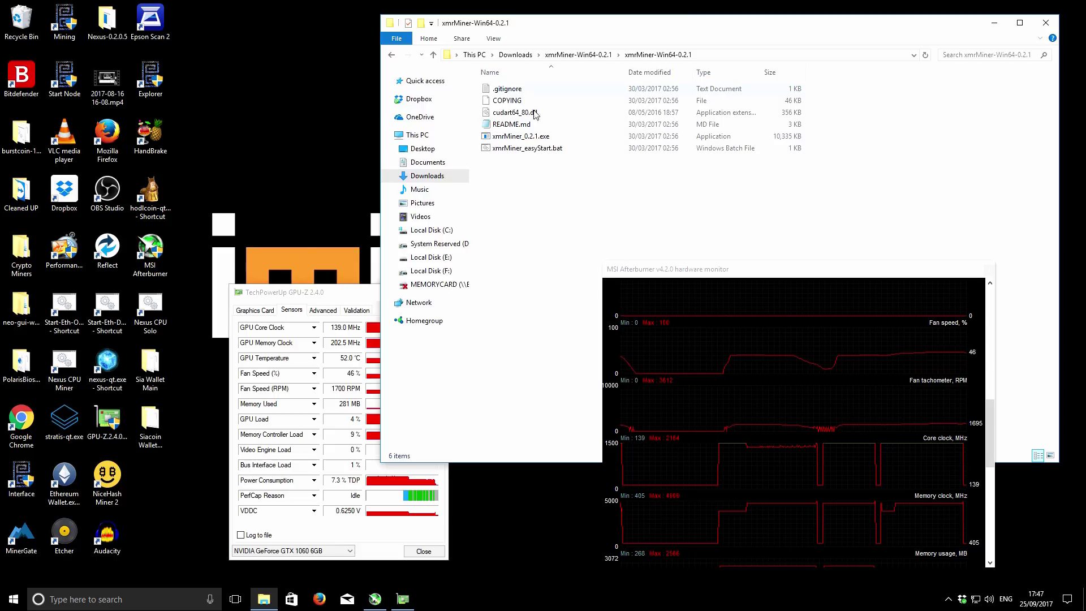
Step: Launch xmrMiner_easyStart.bat, close the folder window and move the Monero miner console above GPU-Z
{"action": "double_click", "coordinate": [545, 151]}
{"action": "left_click", "coordinate": [1045, 24]}
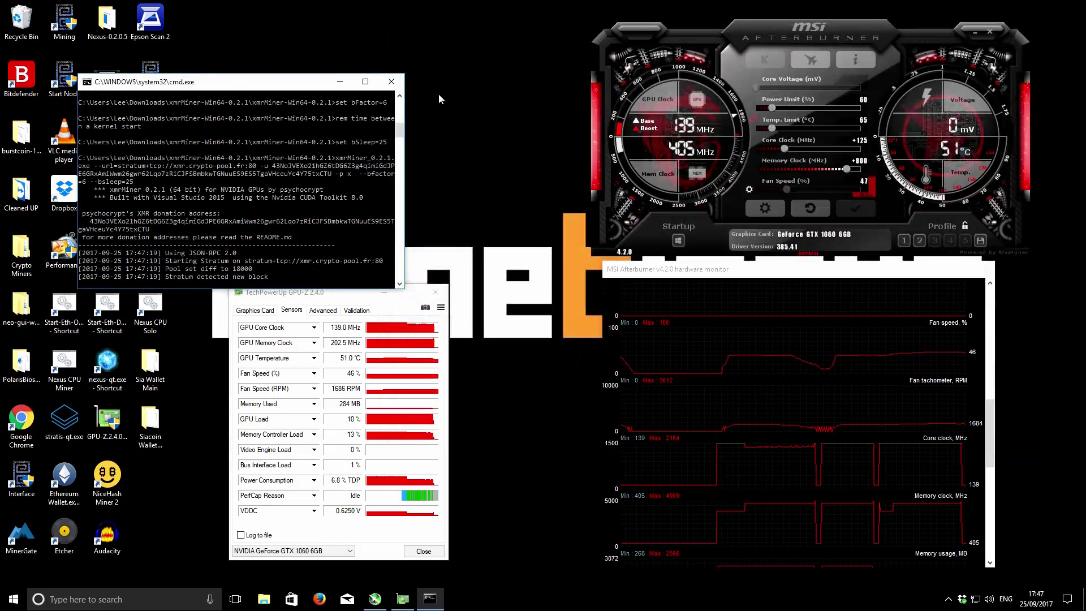
{"action": "left_click_drag", "start_coordinate": [311, 98], "coordinate": [438, 72]}
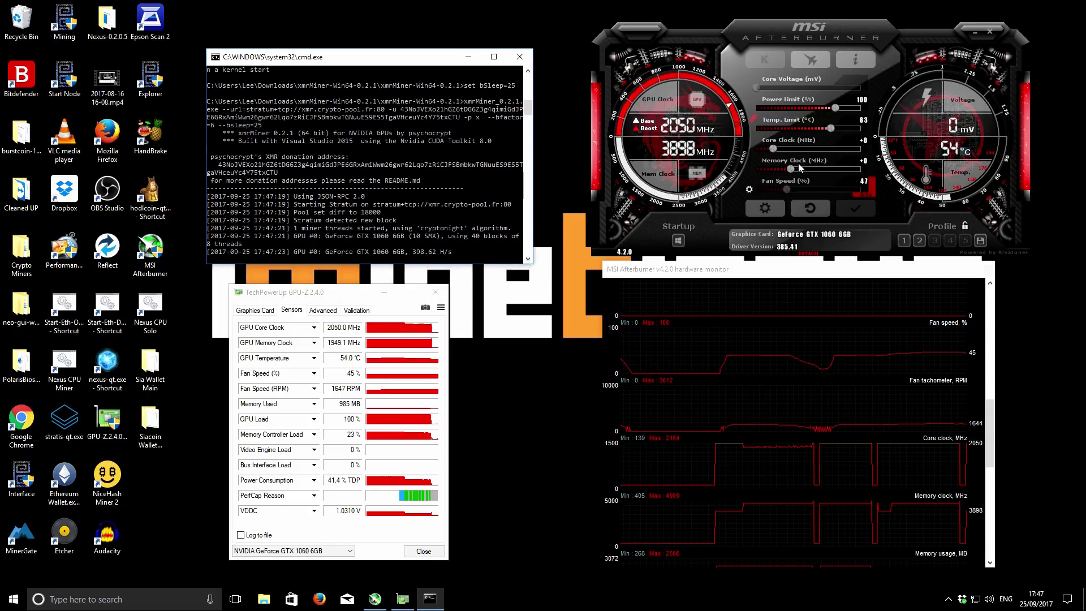
Step: Reduce the power limit to 60% for Monero mining and apply the change
{"action": "left_click", "coordinate": [867, 107]}
{"action": "type", "text": "60"}
{"action": "key", "text": "Return"}
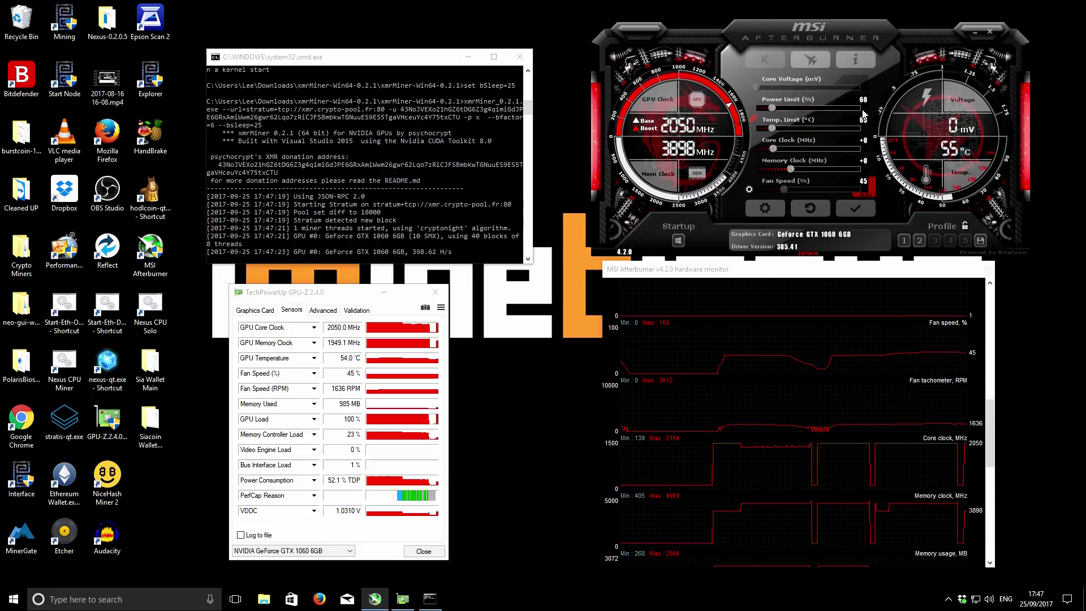
{"action": "left_click", "coordinate": [850, 209]}
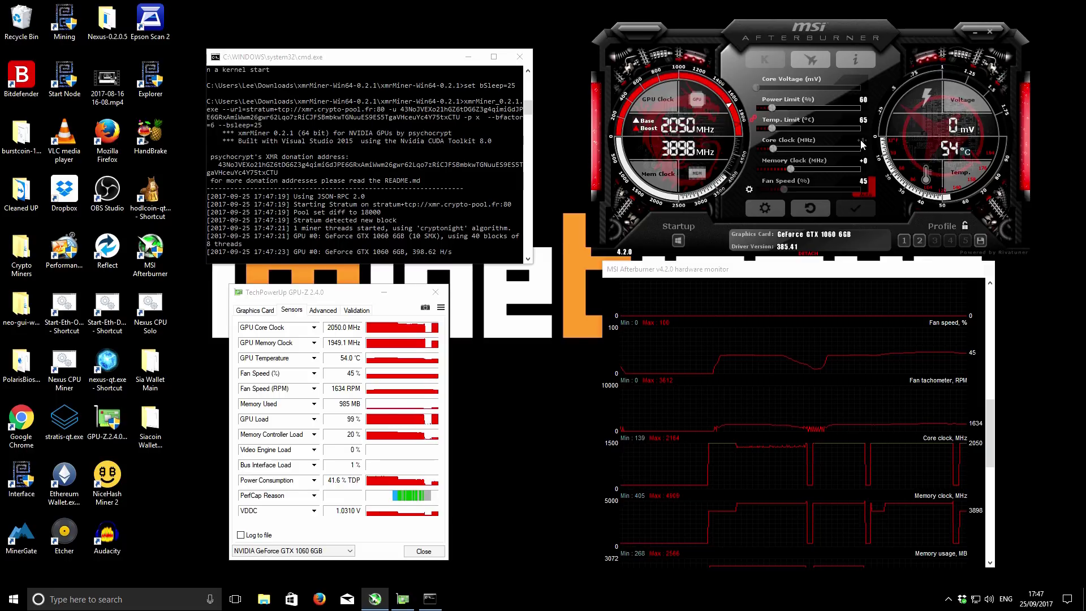
Step: Set and apply a core clock offset of +125 MHz and a memory clock offset of +800 MHz for Monero mining
{"action": "type", "text": "125"}
{"action": "key", "text": "Return"}
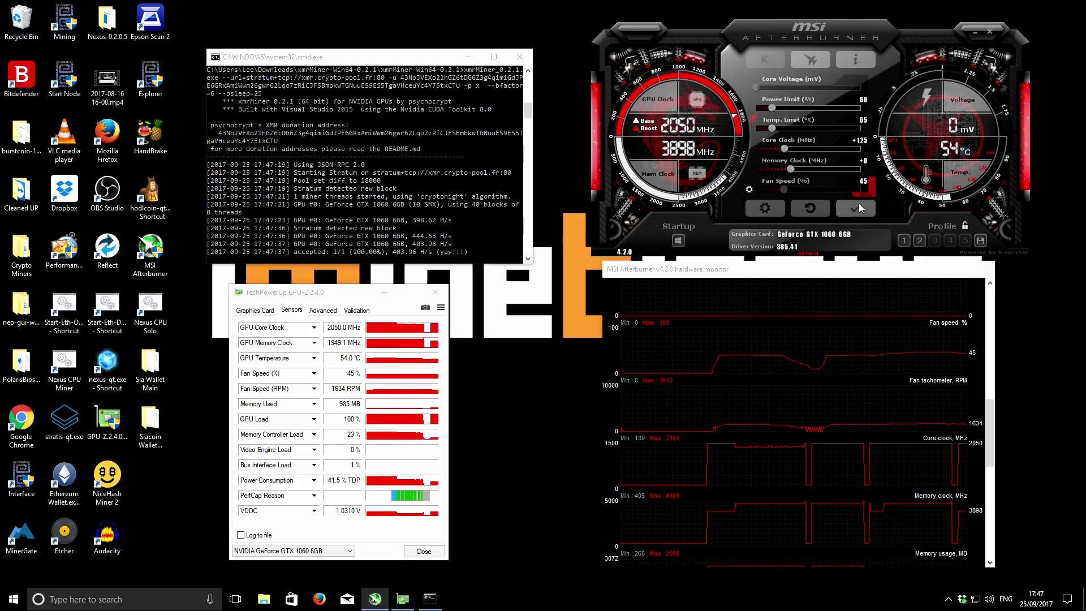
{"action": "left_click", "coordinate": [854, 210]}
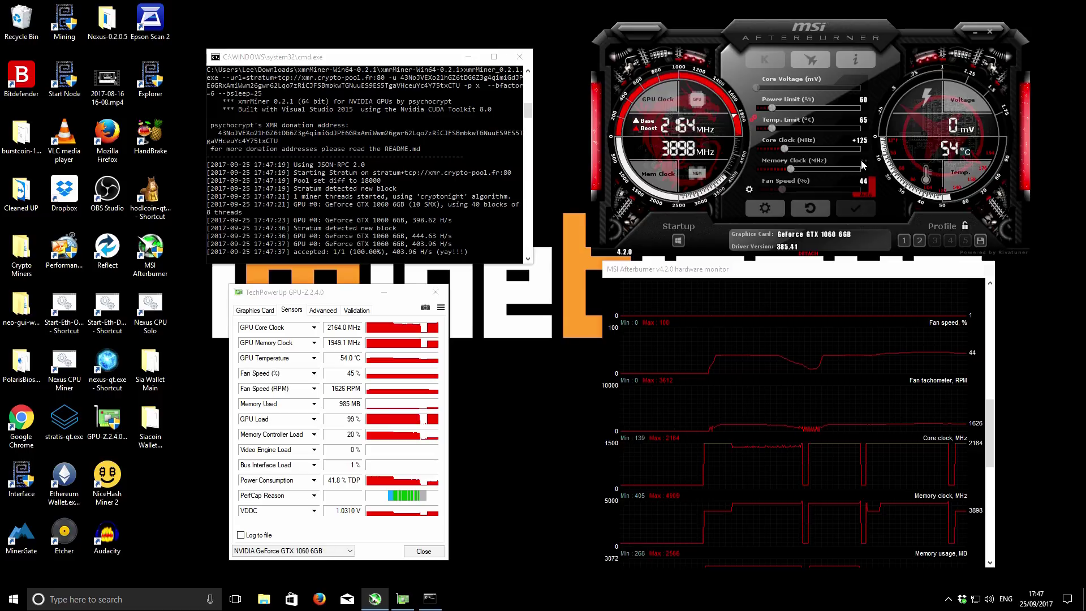
{"action": "type", "text": "800"}
{"action": "key", "text": "Return"}
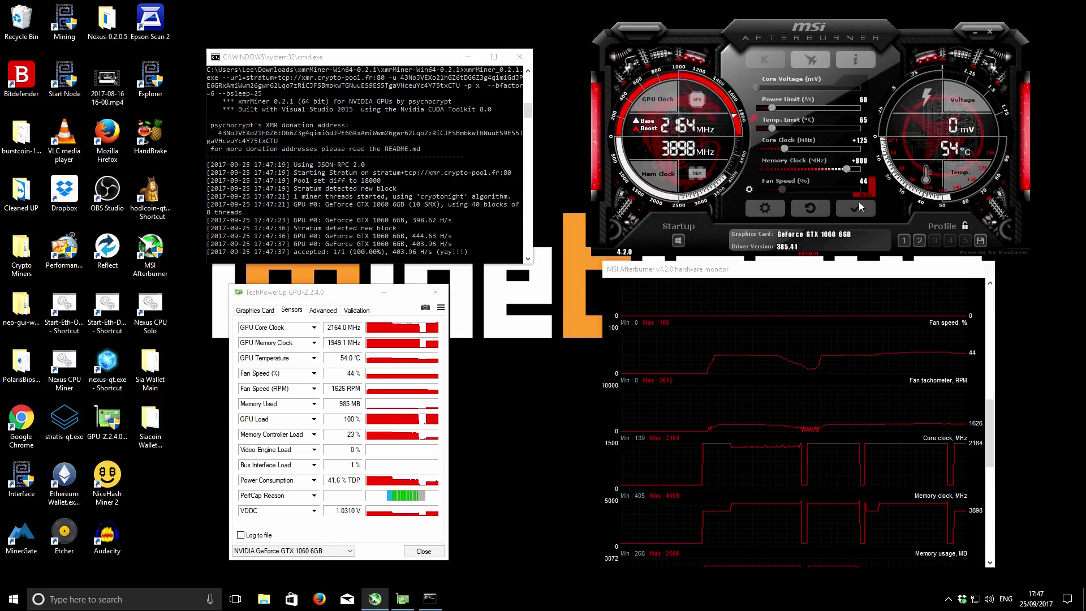
{"action": "left_click", "coordinate": [857, 204]}
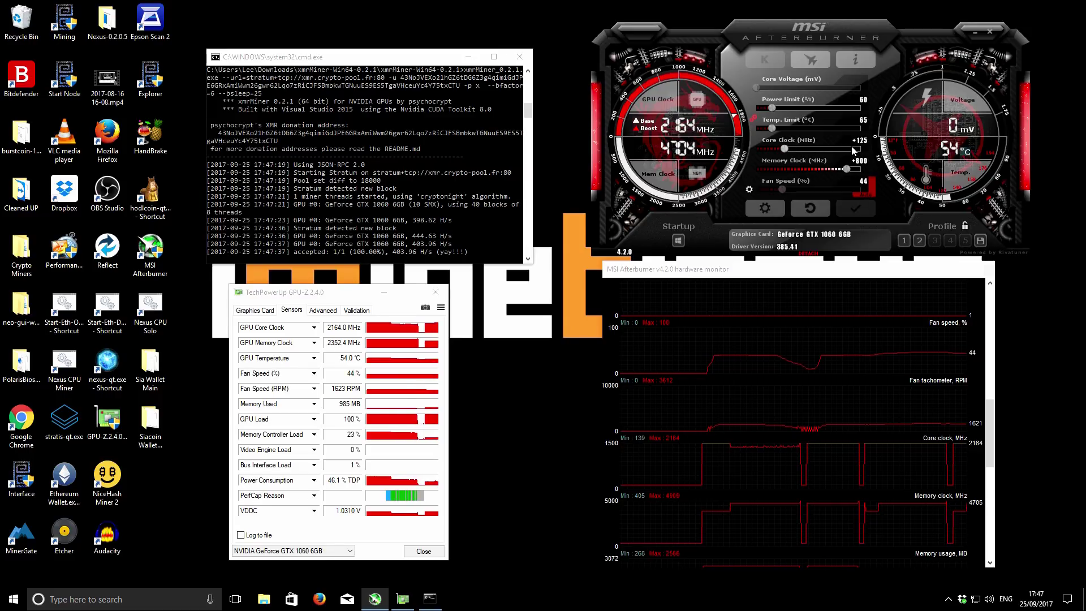